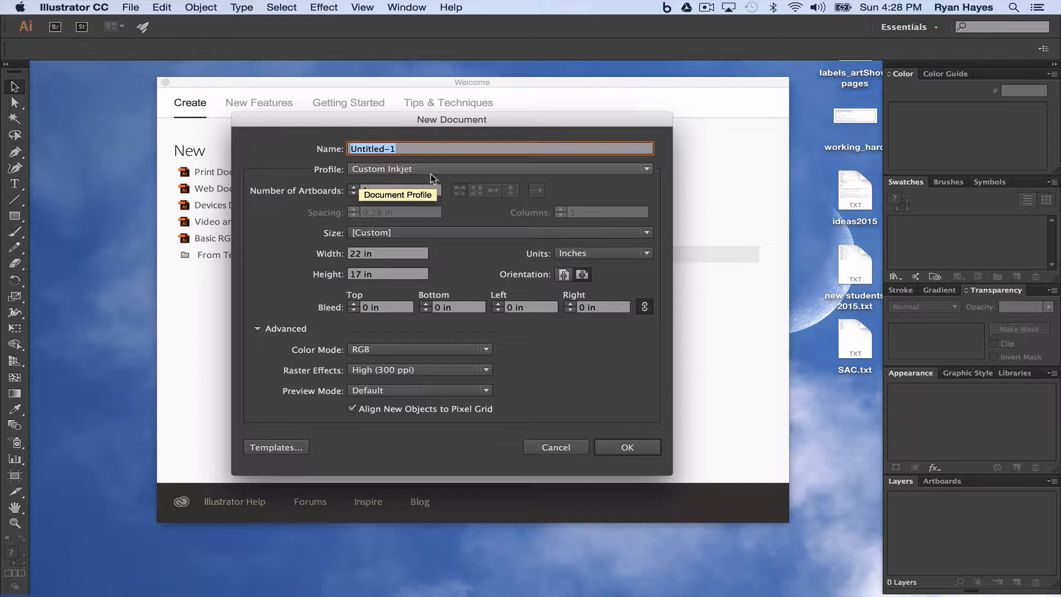
Step: Create a new 22 x 17 in RGB document with the Custom Inkjet profile
click(628, 448)
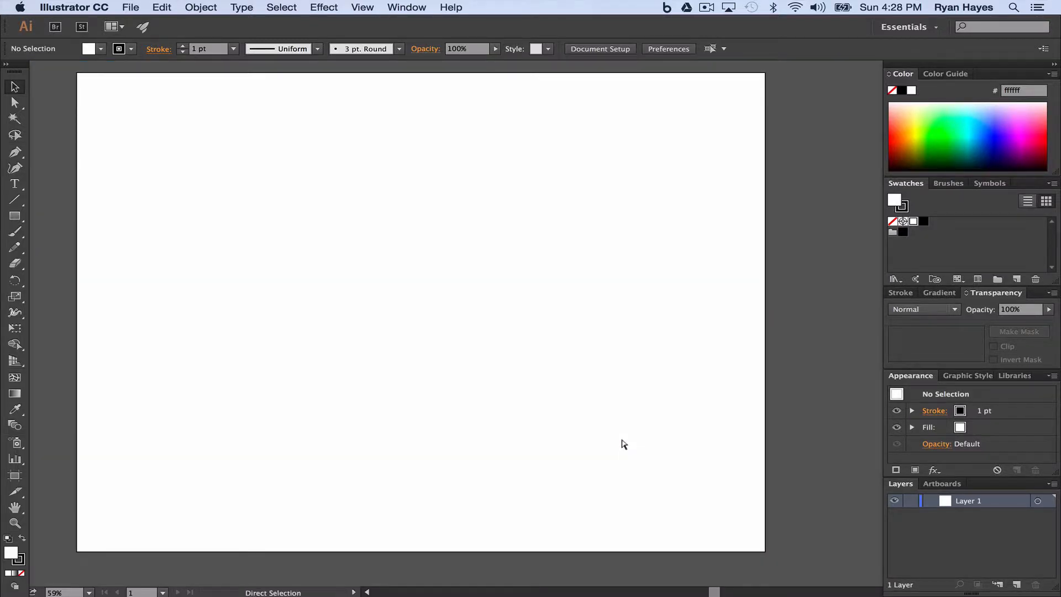
key(super+0)
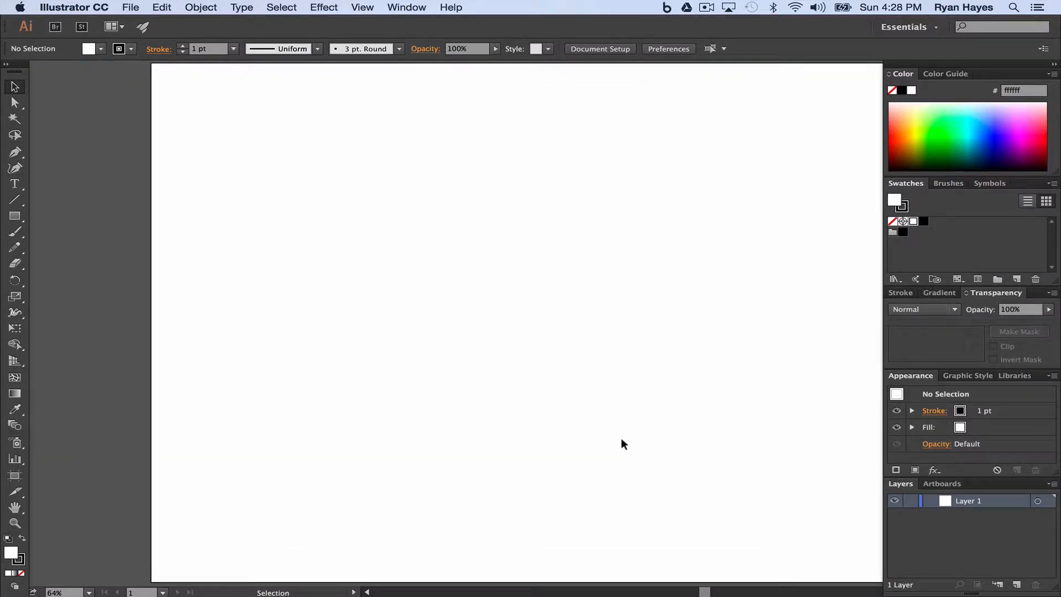
drag(564, 341, 509, 344)
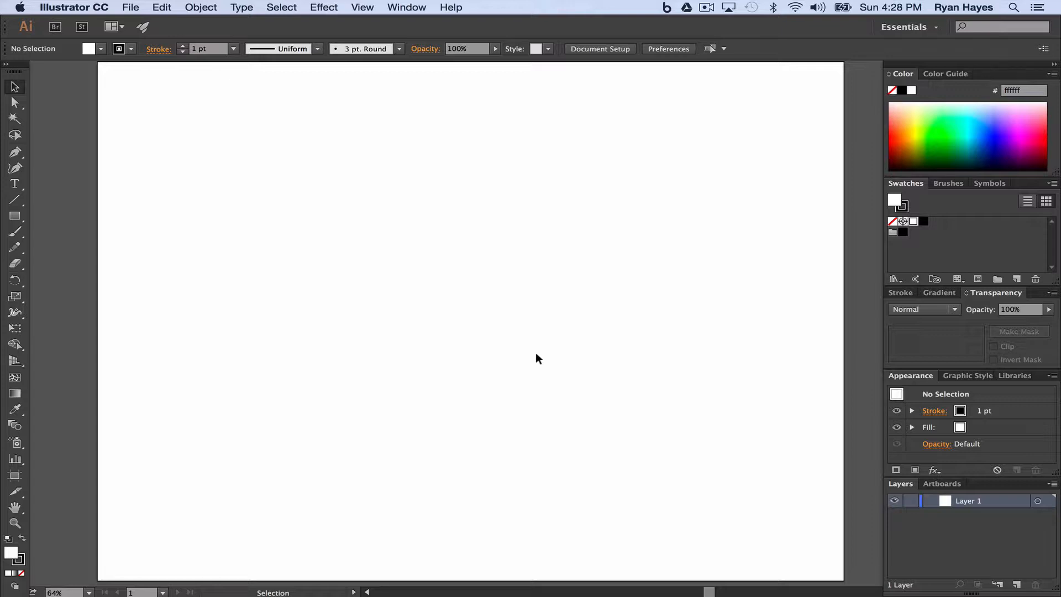
Step: Start a point text object near the artboard's upper-left corner with the Type tool
click(16, 186)
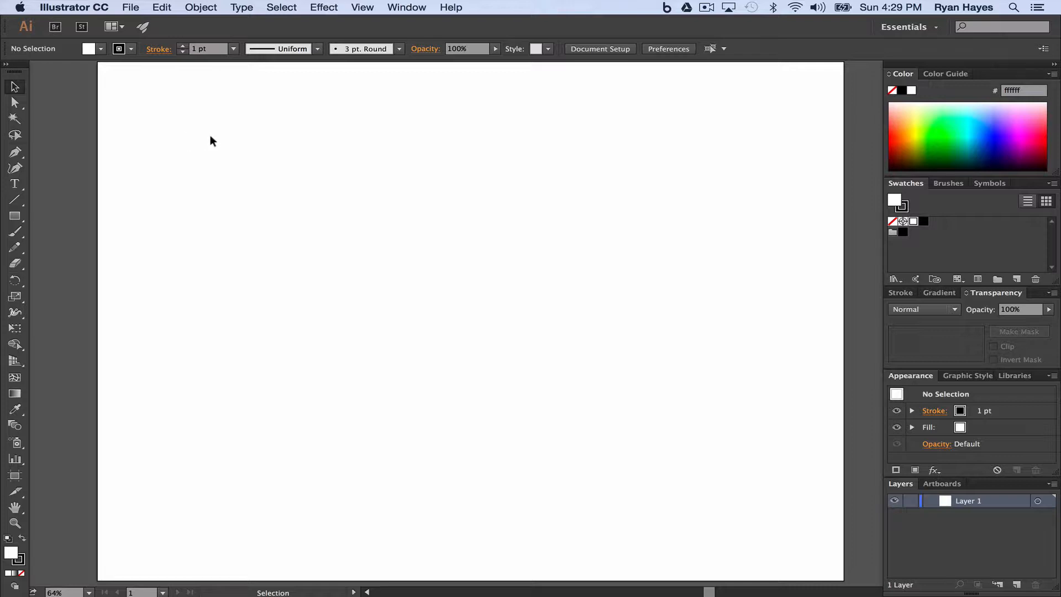
click(15, 184)
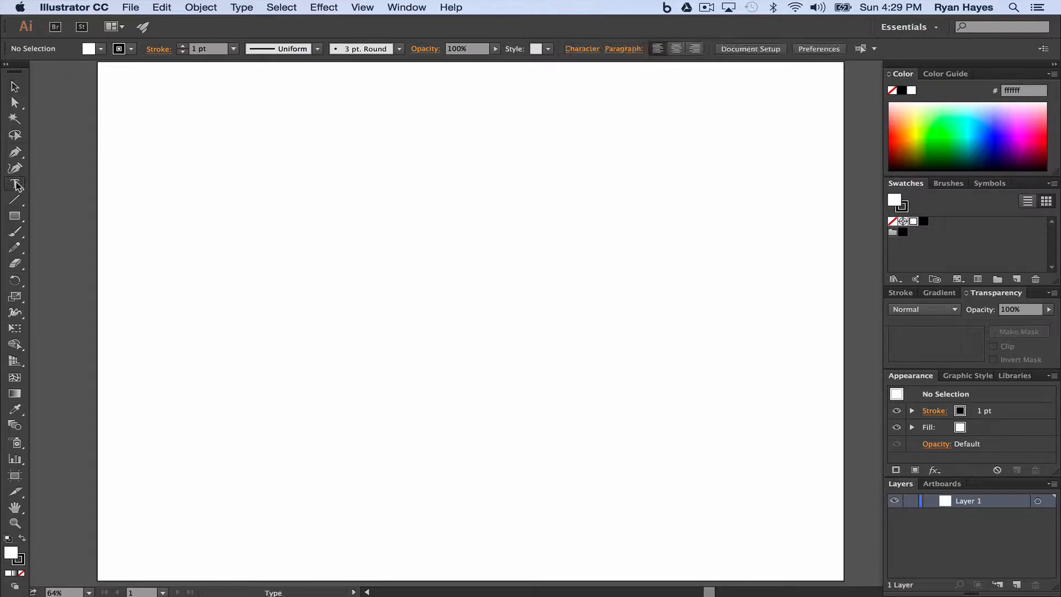
click(159, 108)
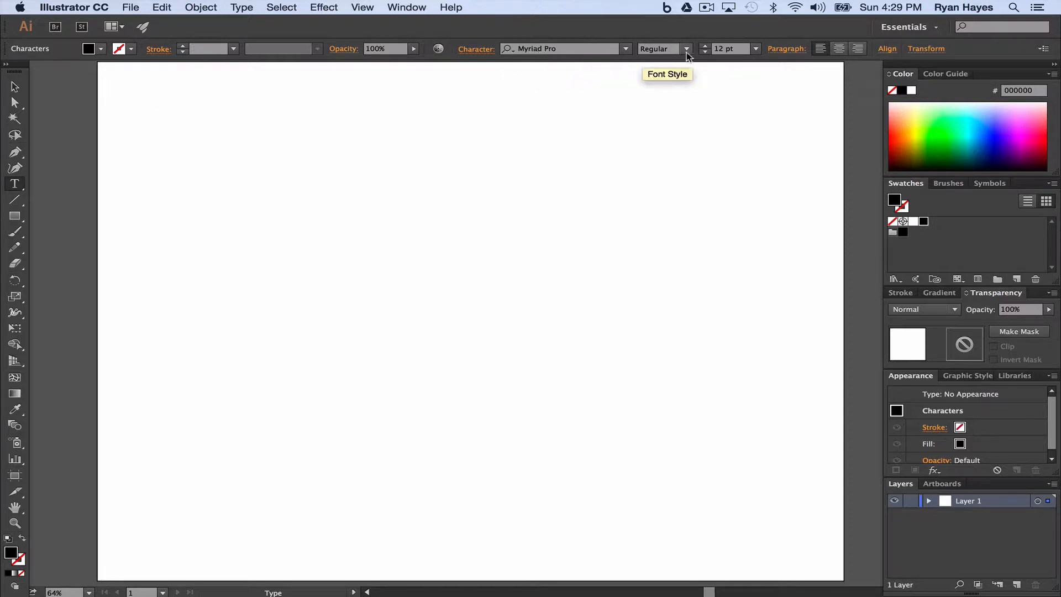
Step: Examine the font family, font style, character and paragraph options available for the new text
click(626, 50)
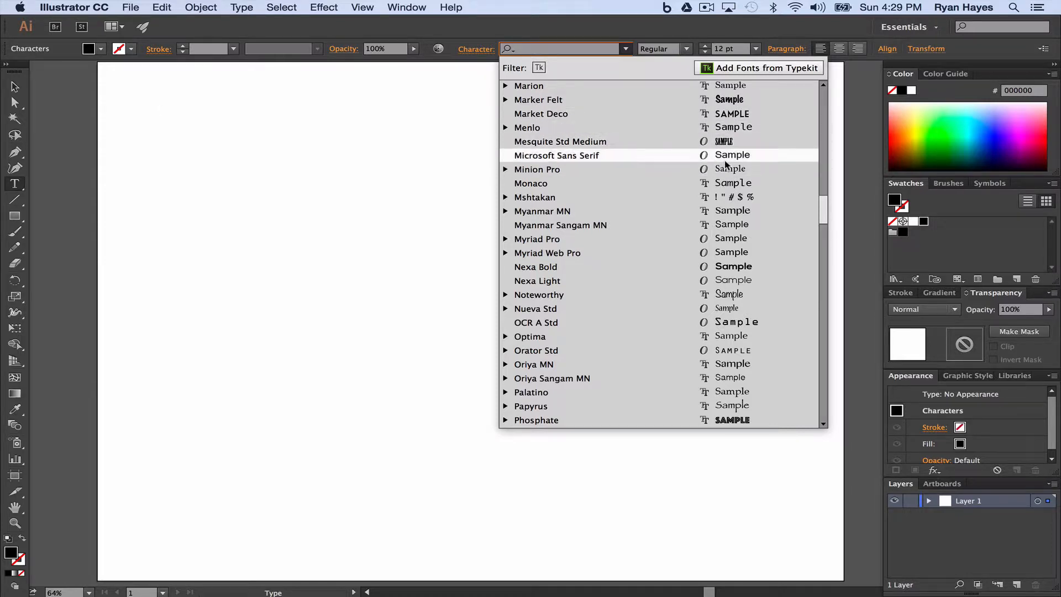
click(687, 50)
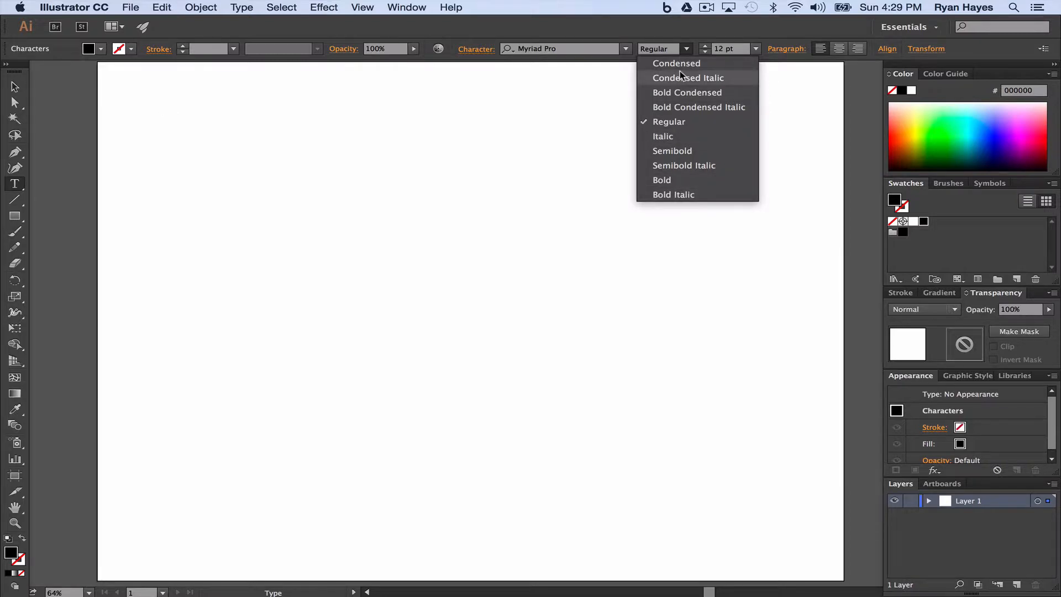
click(738, 51)
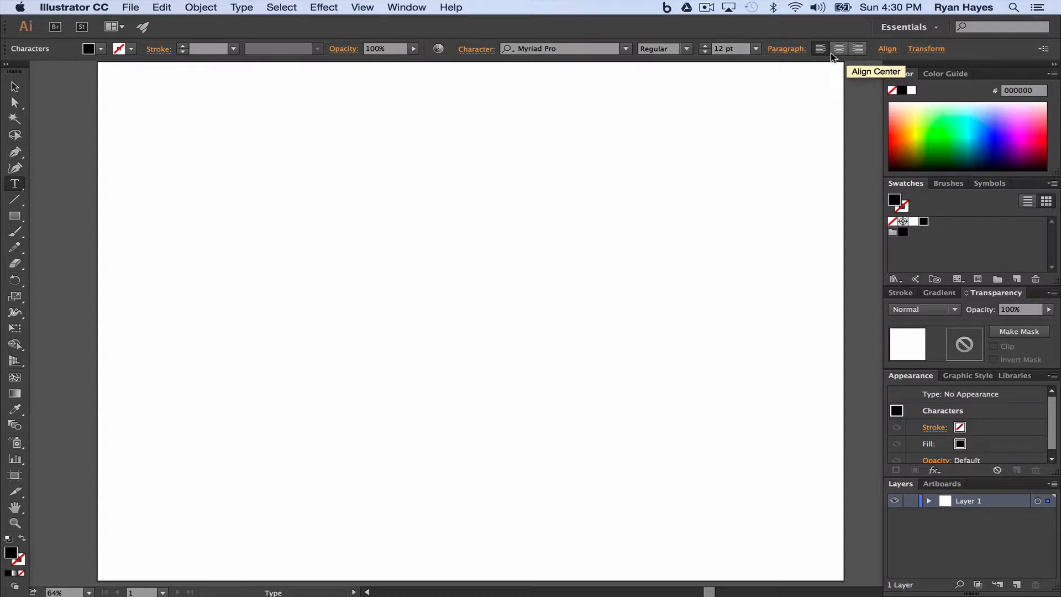
click(479, 48)
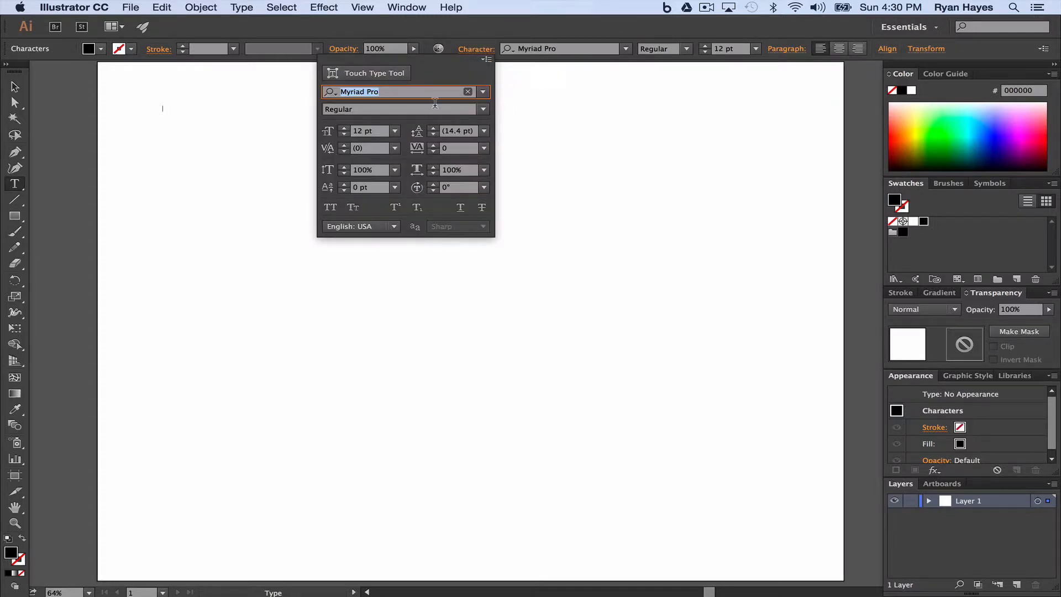
click(470, 50)
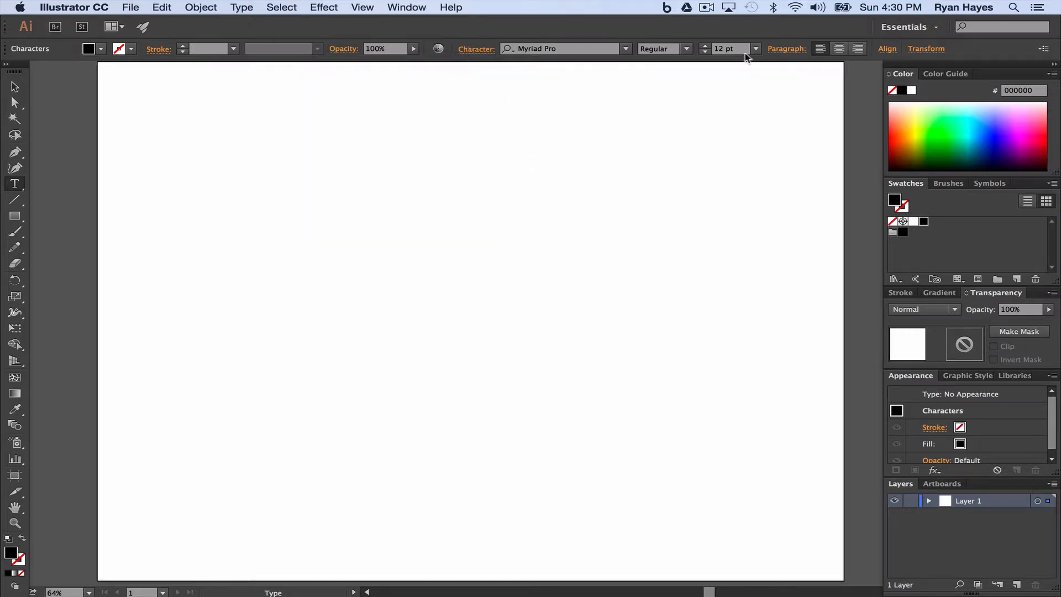
click(785, 51)
Step: Set the font size of the new point text to 120 pt
click(722, 48)
text(0)
key(Tab)
key(BackSpace)
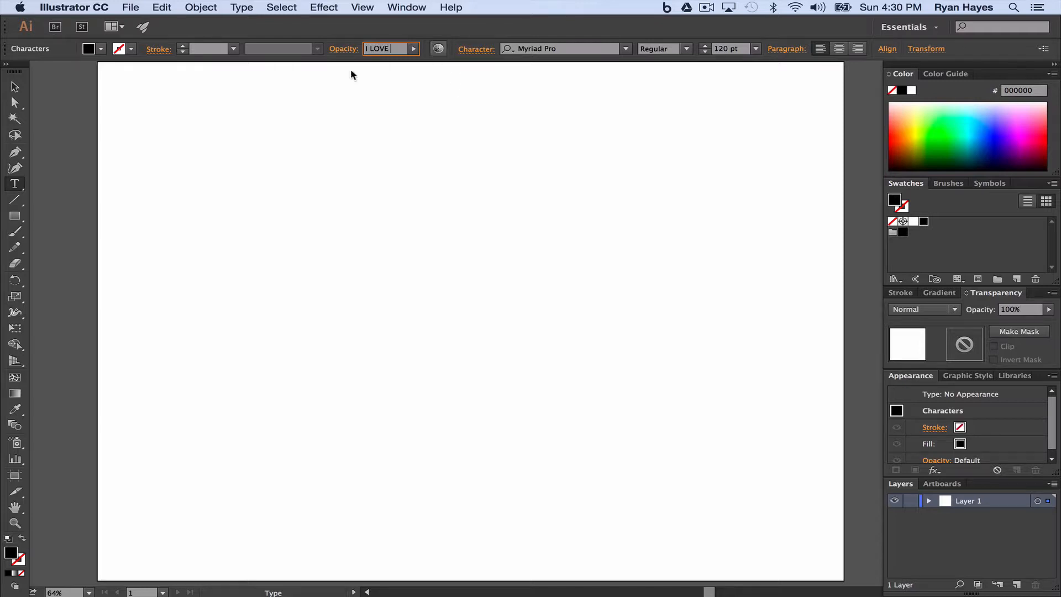
Step: Enter "I LOVE TYPOGRAPHY" as the point text near the artboard's top edge, and deselect it
click(213, 145)
click(181, 102)
text(I)
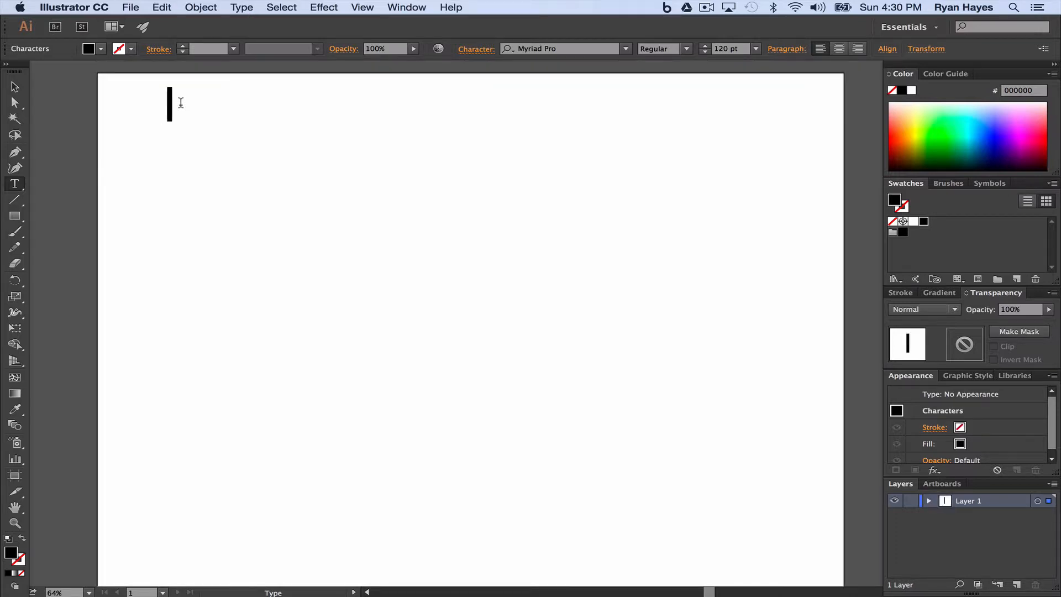
text( LOVE)
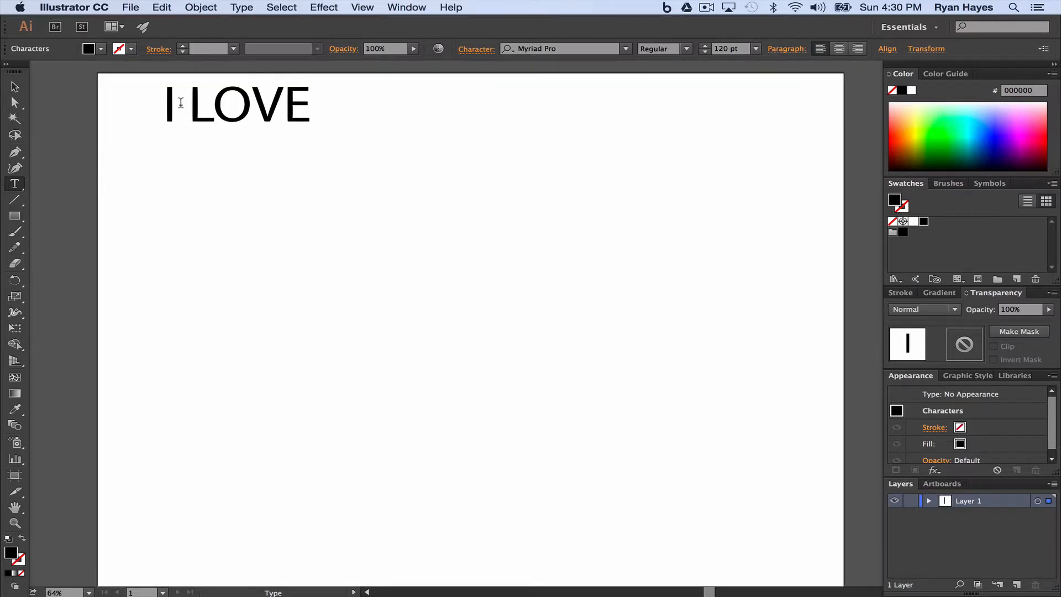
text( TYPOGRAPHY)
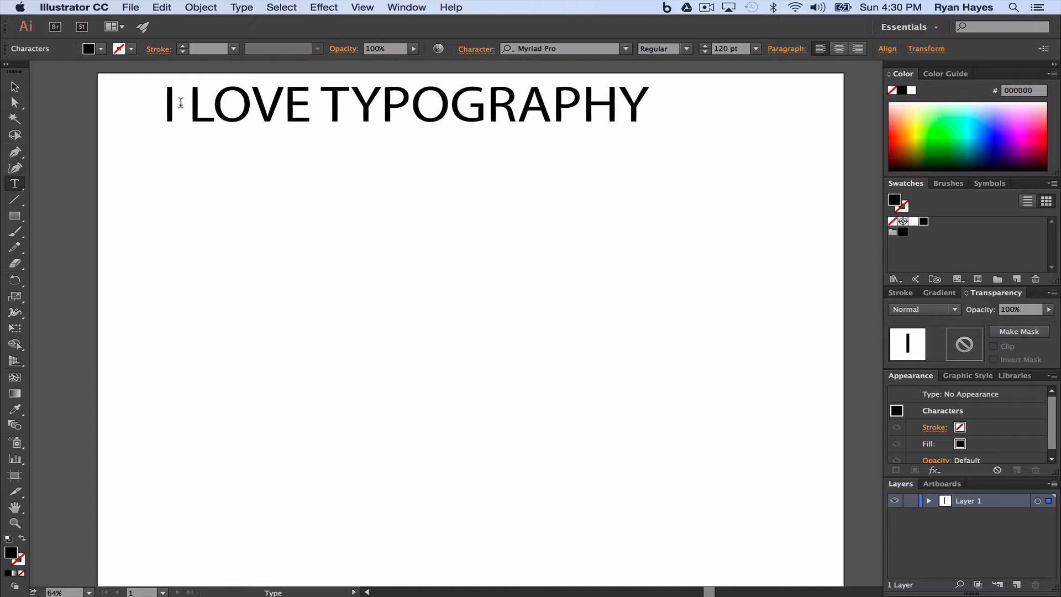
click(15, 87)
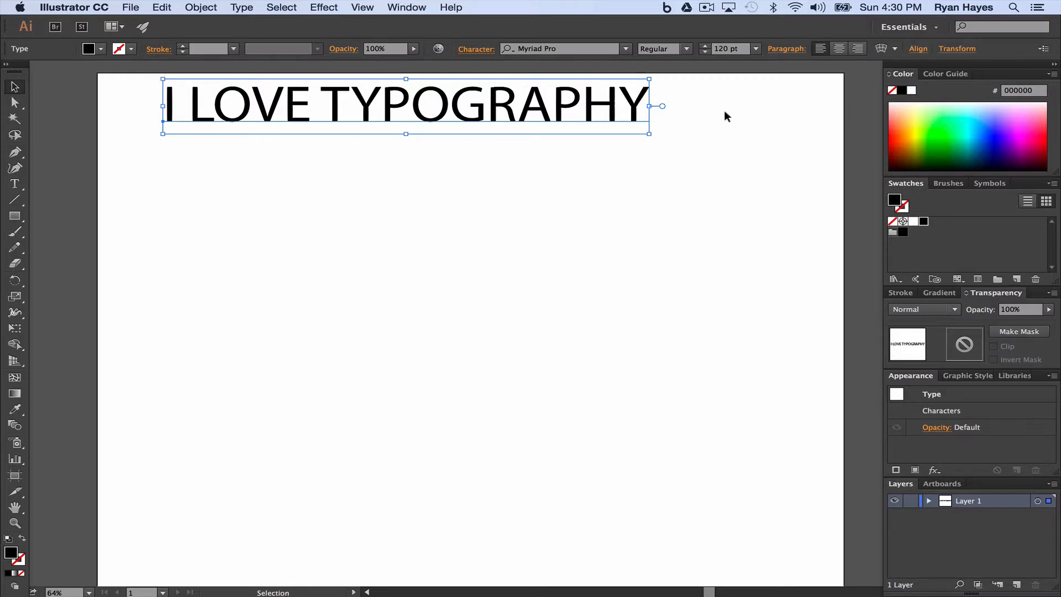
click(313, 229)
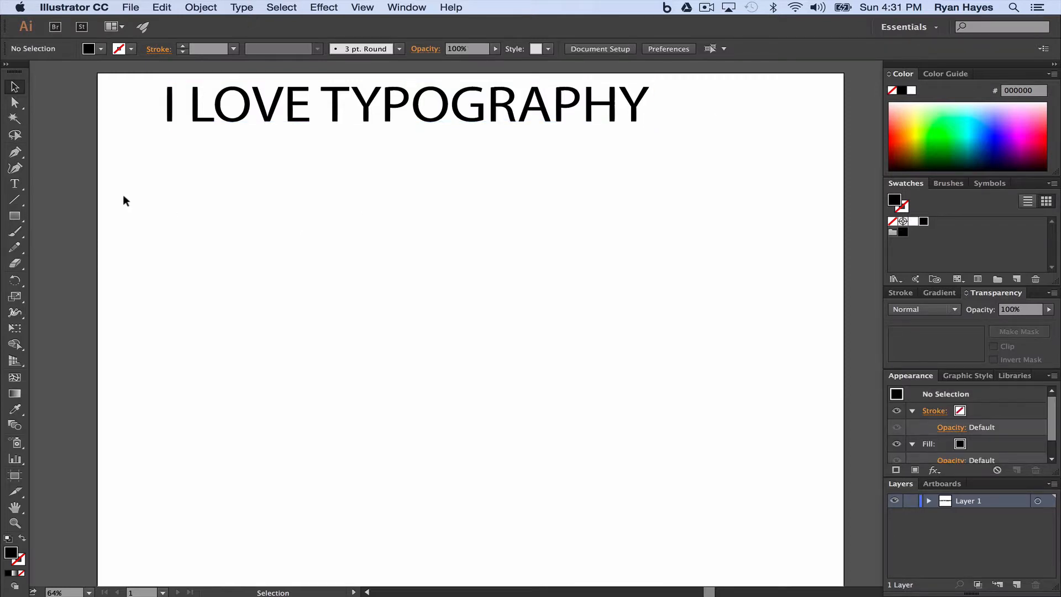
Step: Draw an area text box below the point text and enter "I LOVE TYPOGRAPHY" in it
click(15, 184)
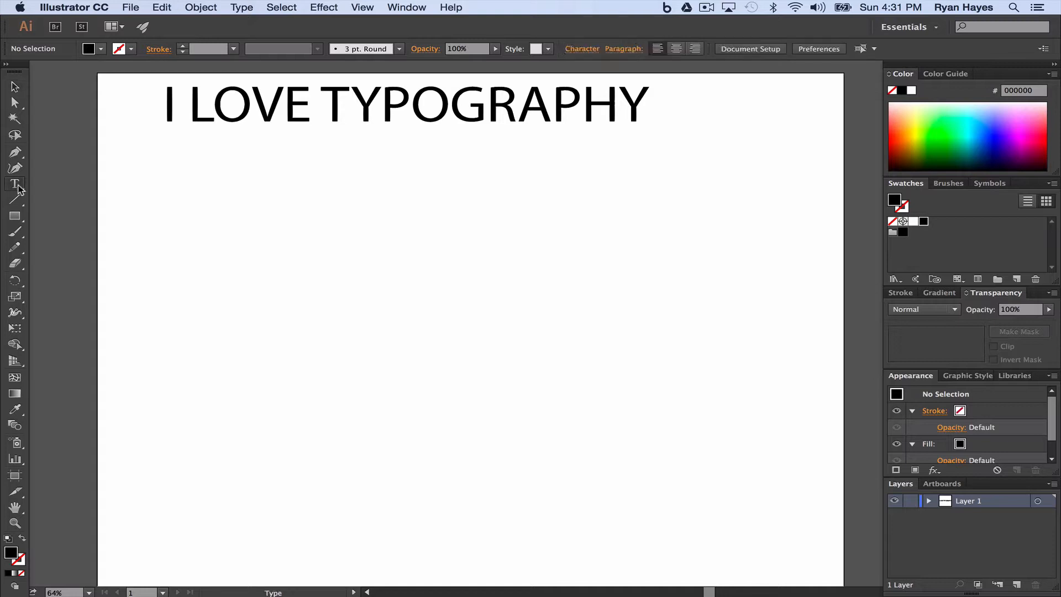
drag(163, 173, 457, 344)
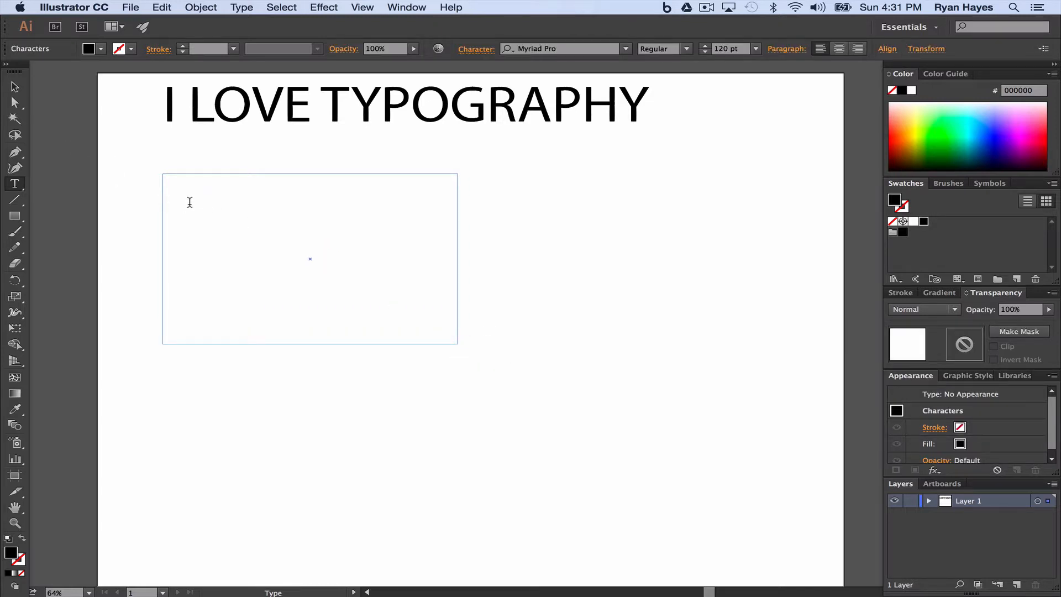
text(I L)
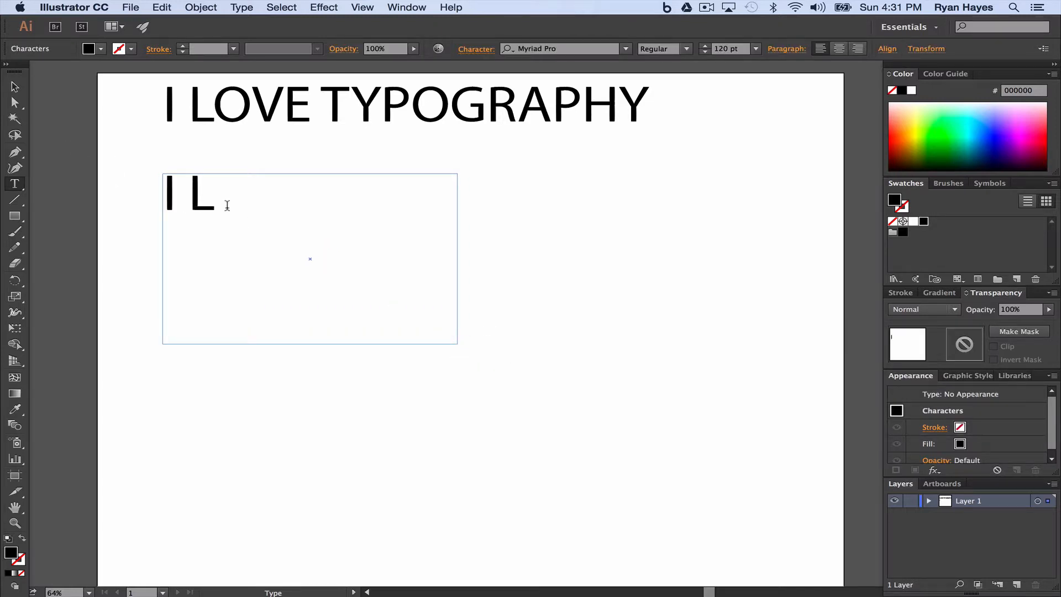
text(OVE TYPO)
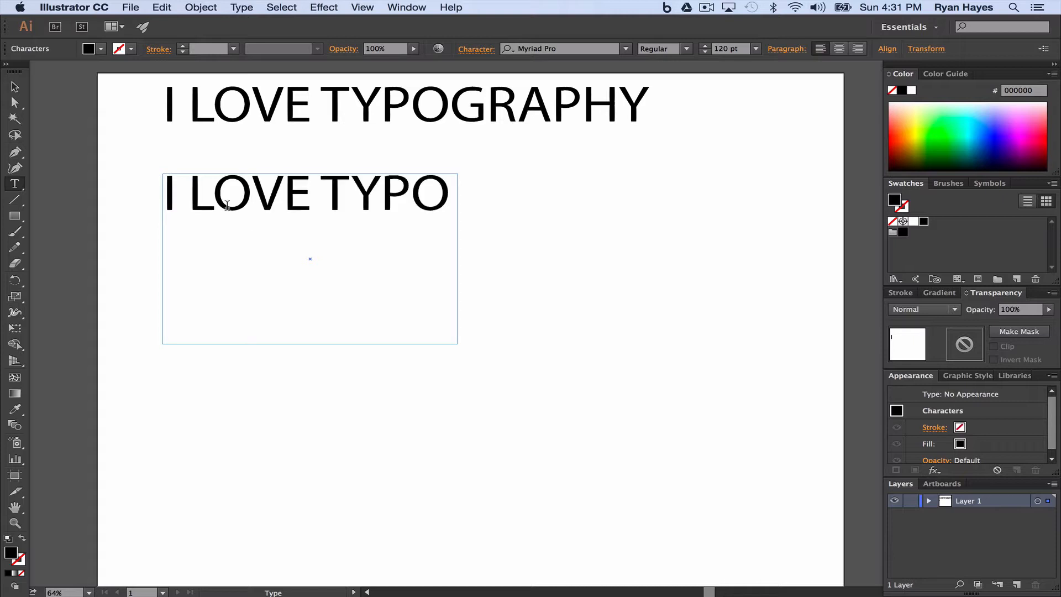
text(GRAPHY)
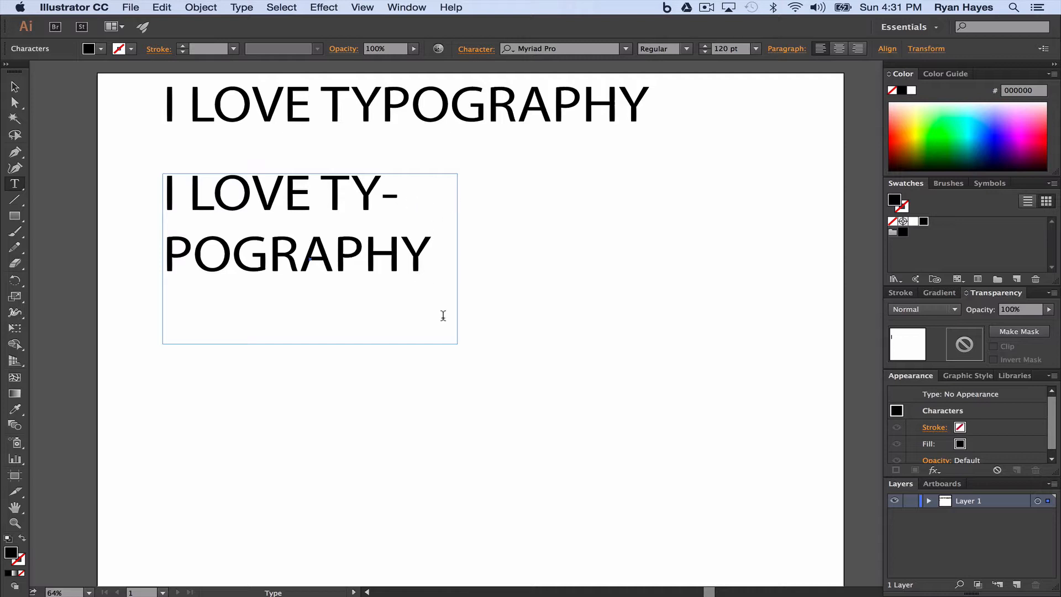
click(14, 87)
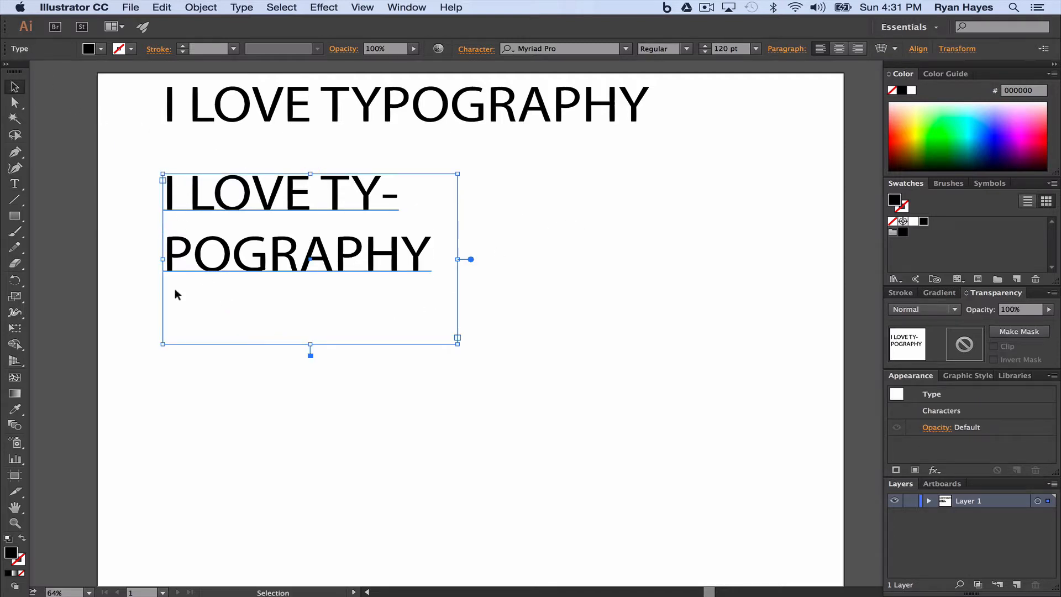
Step: Move both text objects lower with a wide gap between them, and scale the point text up to about 166 pt
click(425, 105)
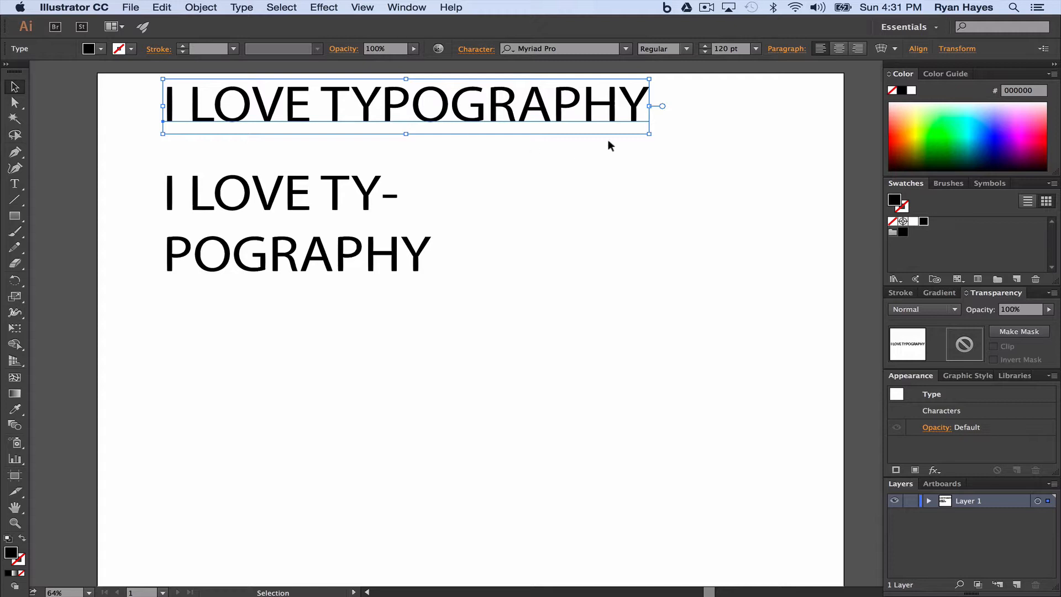
drag(297, 216, 271, 431)
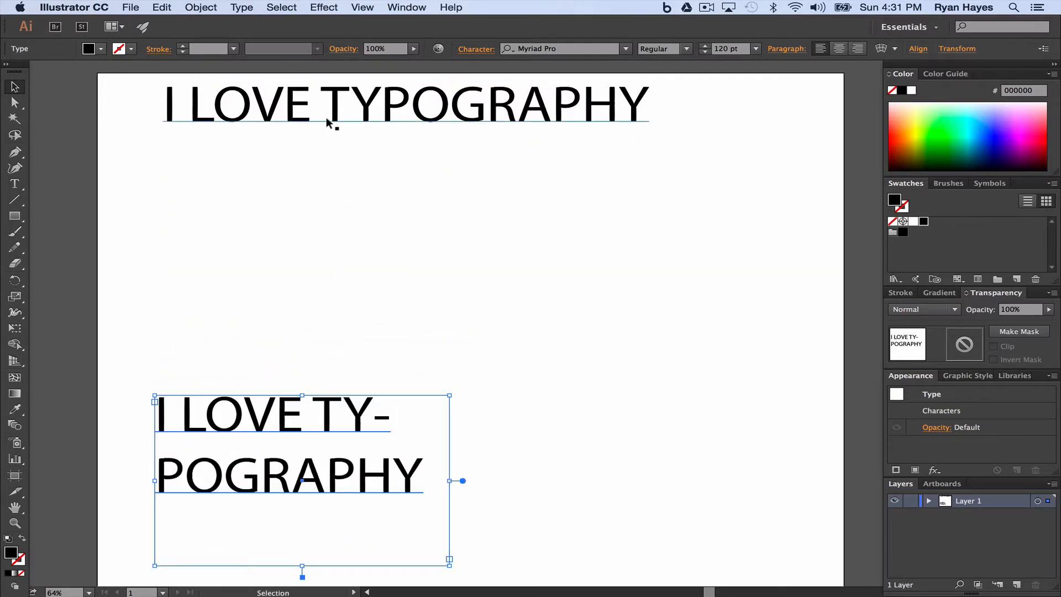
drag(325, 100, 317, 162)
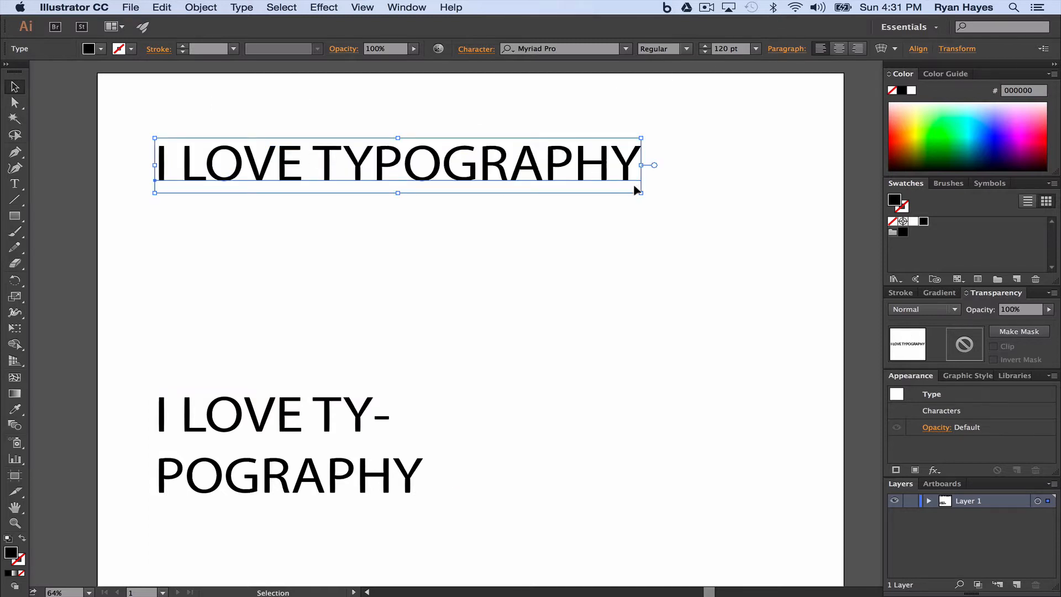
drag(637, 192, 822, 294)
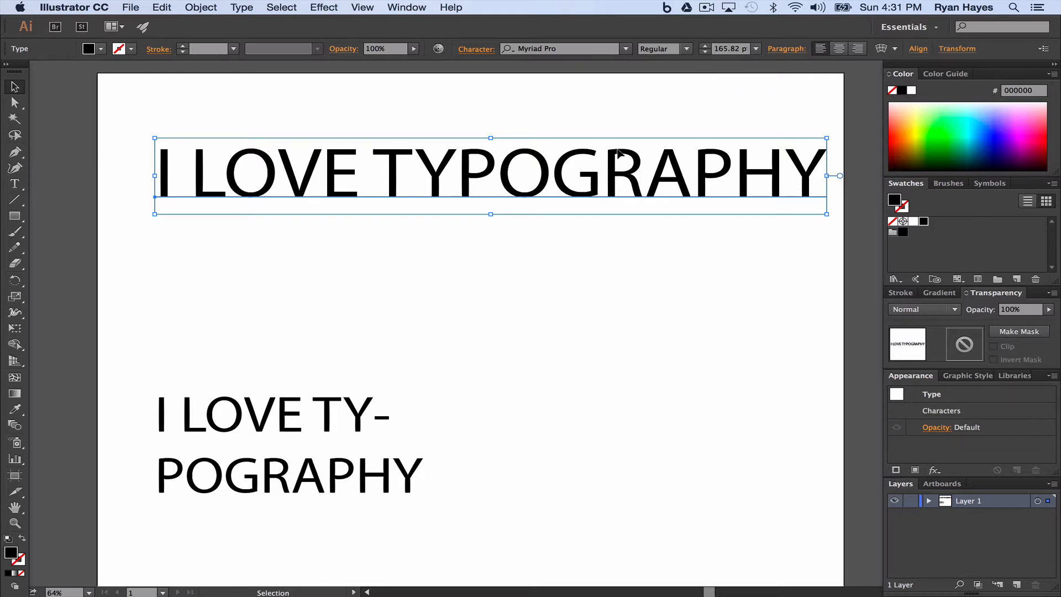
Step: Move the area text box up beneath the point text and resize its frame to a narrow column one letter wide
drag(237, 413, 232, 308)
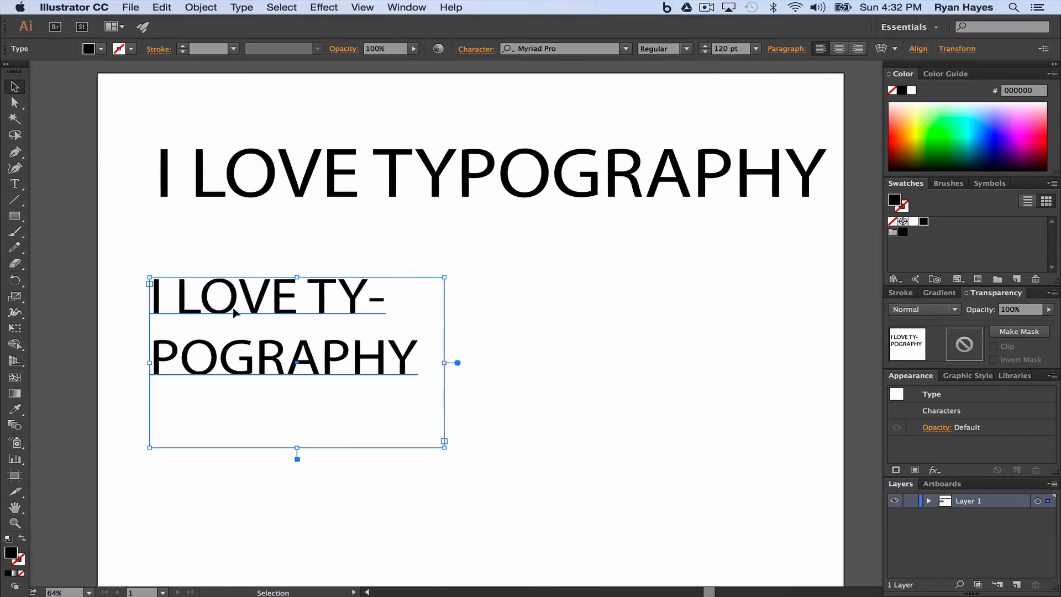
drag(444, 441, 818, 440)
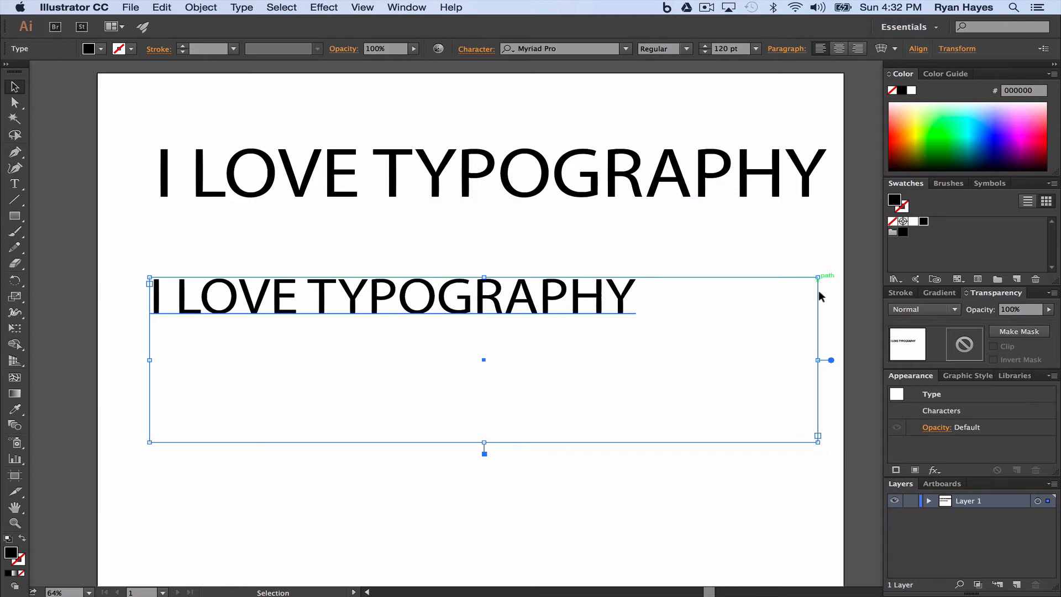
drag(818, 360, 193, 360)
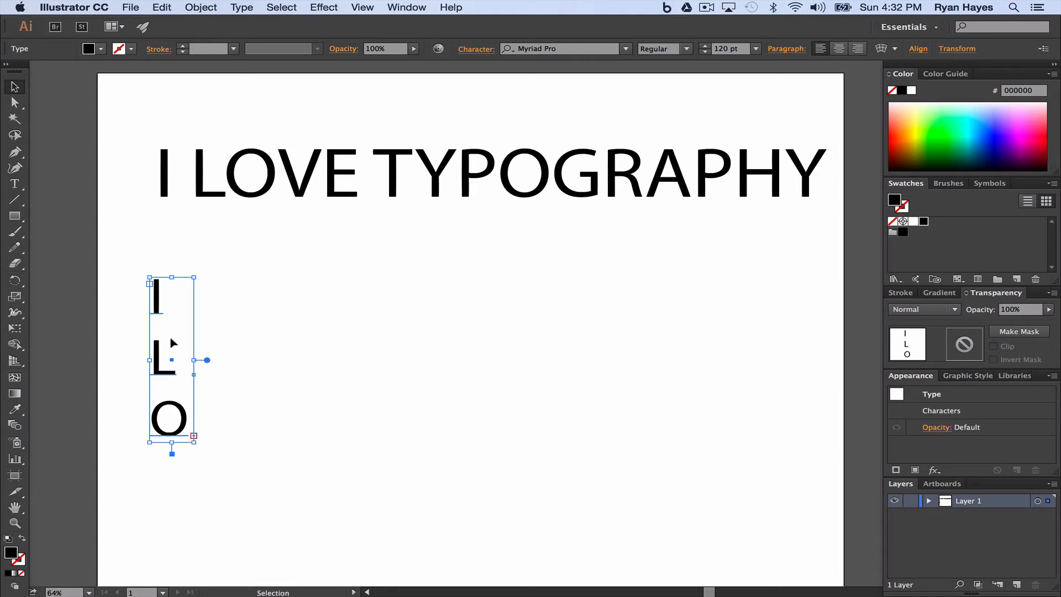
Step: Select the point text and the area text in turn to compare their bounding boxes
click(319, 166)
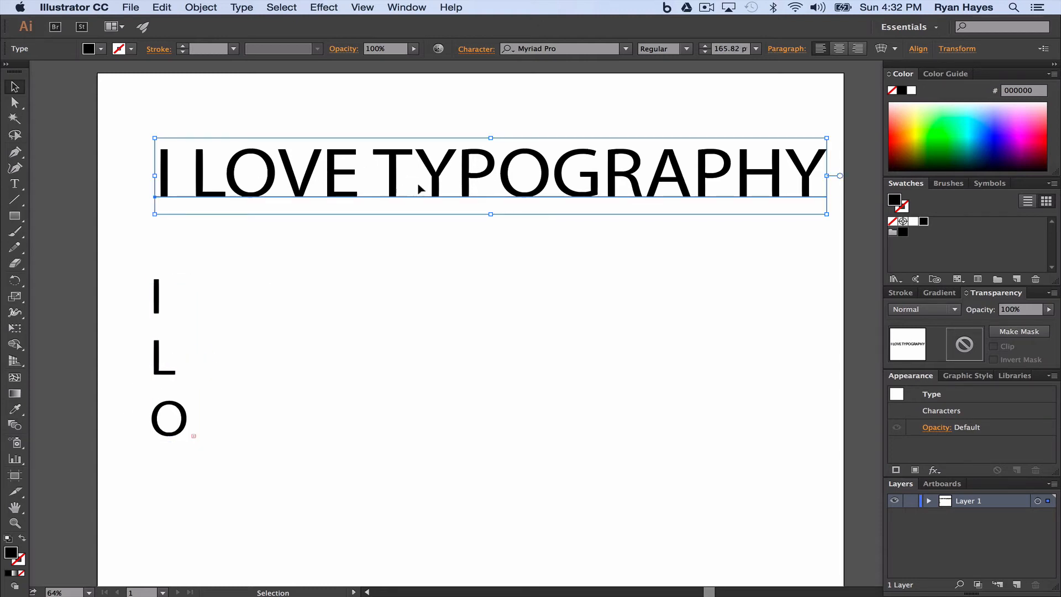
click(156, 362)
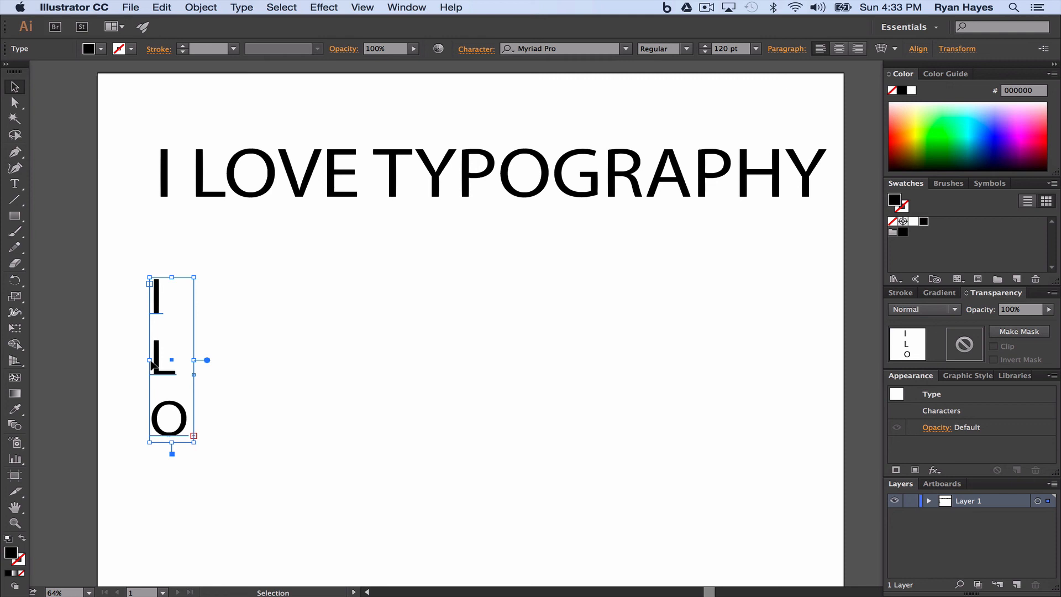
click(232, 181)
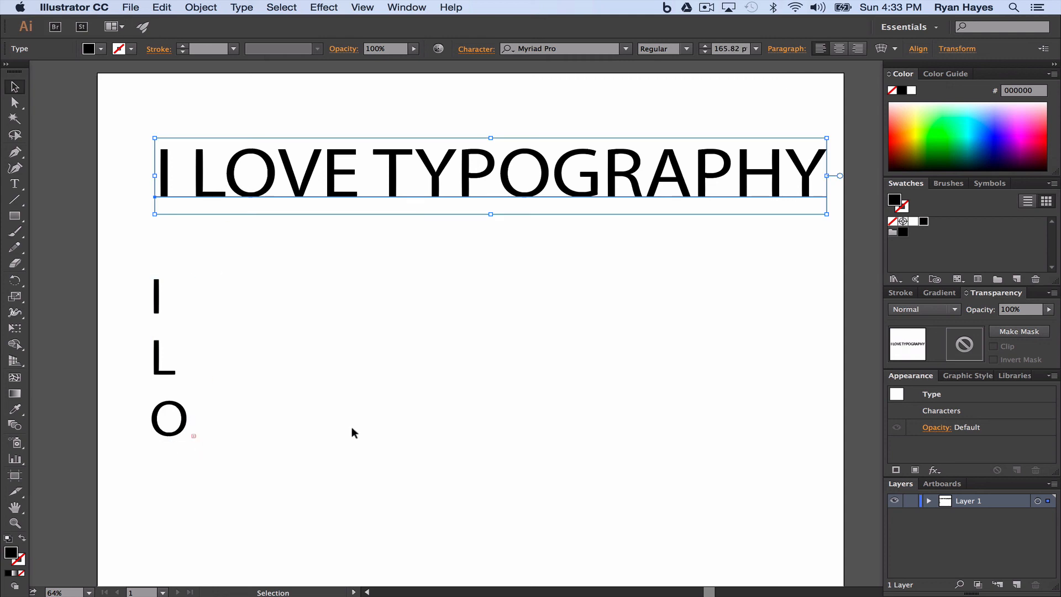